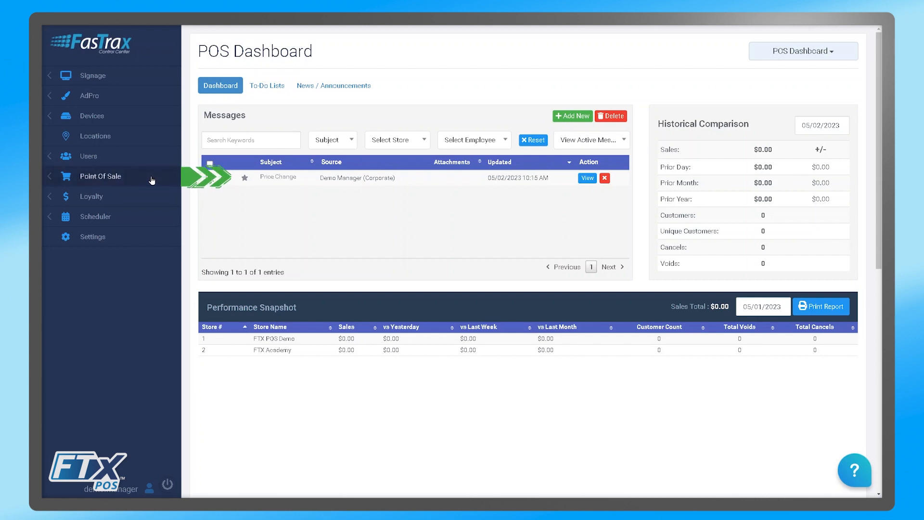
- Open the point-of-sale vendor maintenance page and start creating a new vendor
{"action": "left_click", "coordinate": [149, 178]}
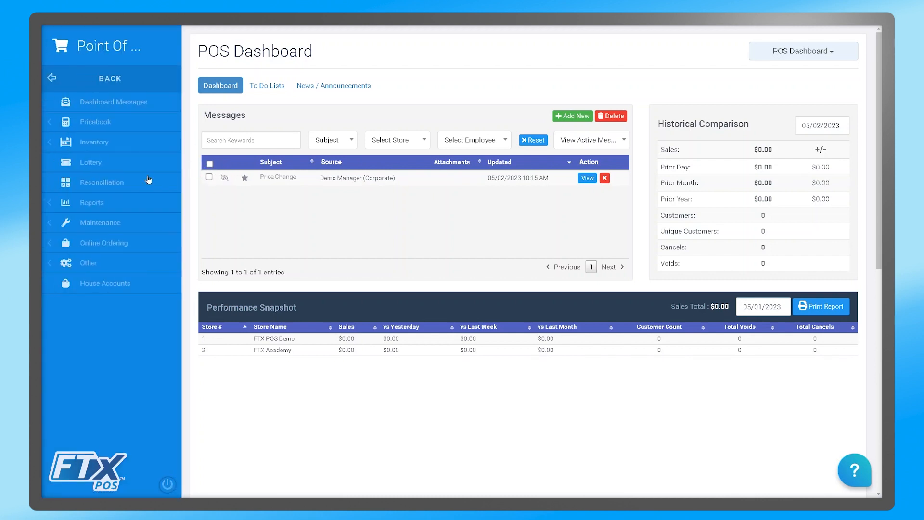
{"action": "left_click", "coordinate": [107, 222]}
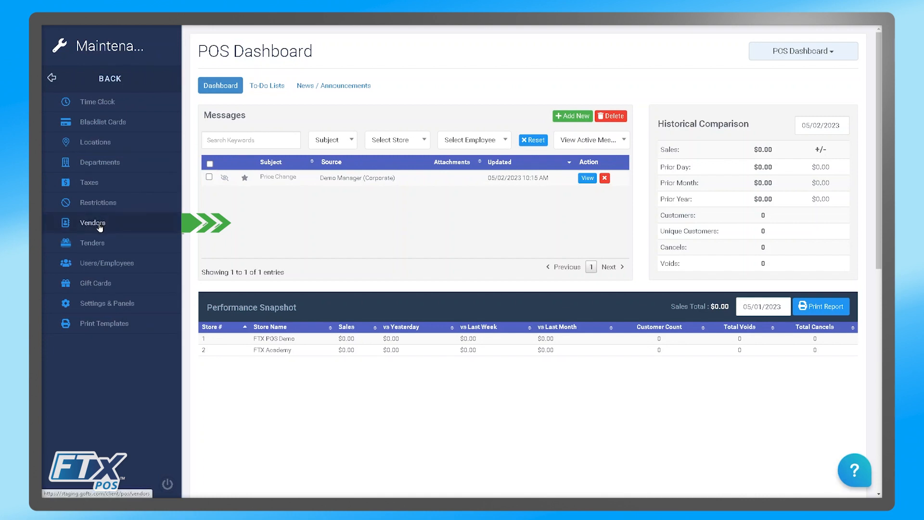
{"action": "left_click", "coordinate": [100, 226]}
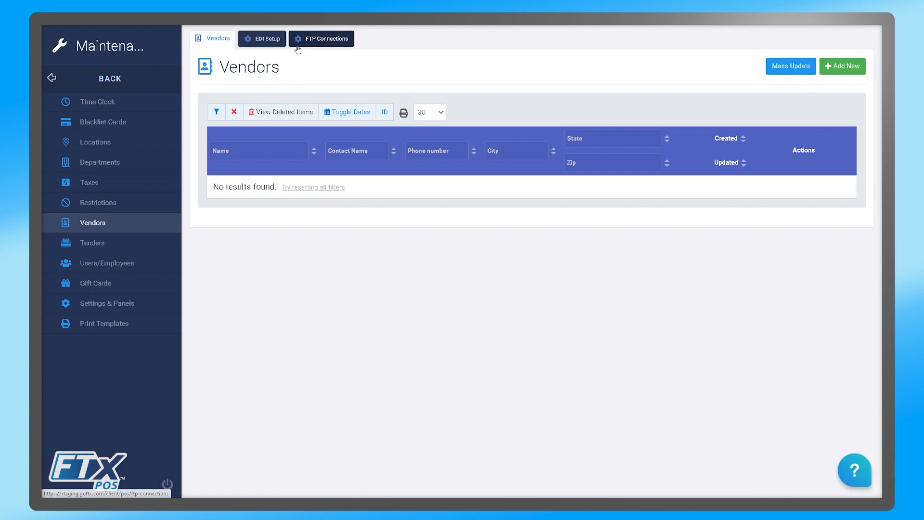
{"action": "left_click", "coordinate": [219, 43]}
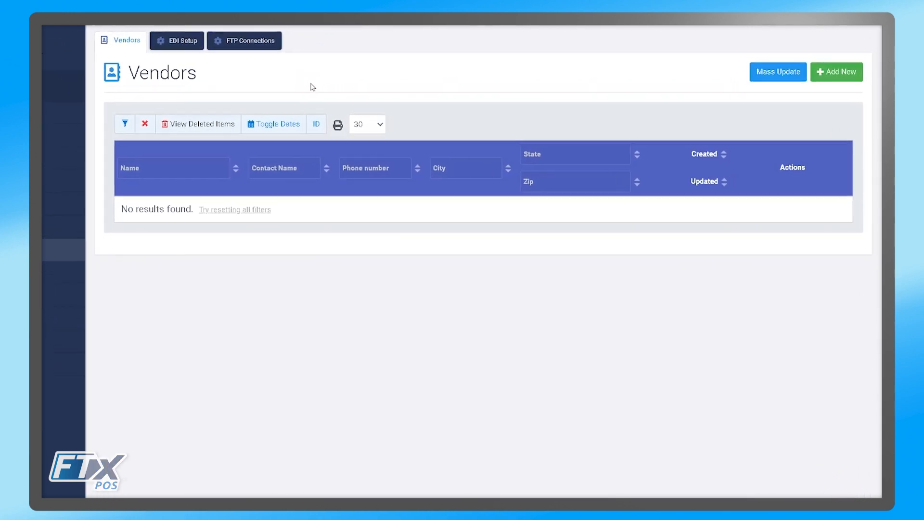
{"action": "left_click", "coordinate": [836, 77]}
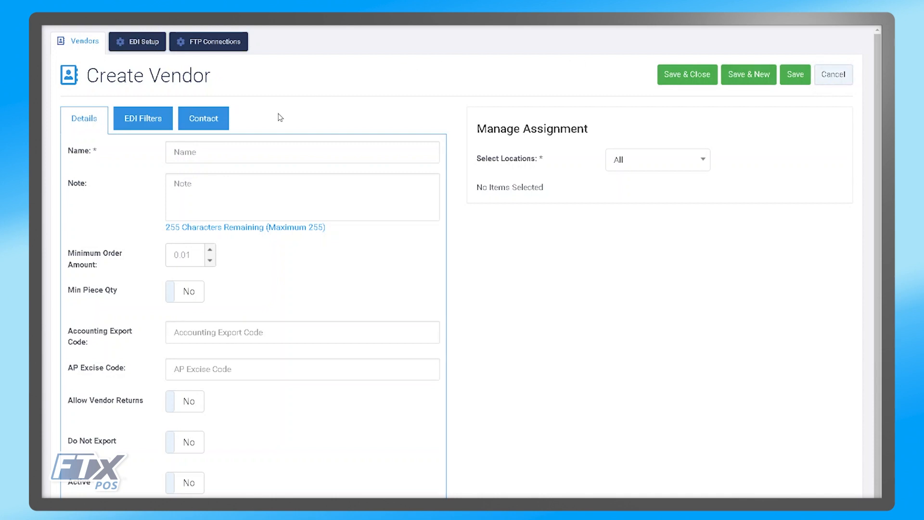
- Name the vendor Test Vendor and set its minimum order amount to 50.00
{"action": "left_click", "coordinate": [91, 127]}
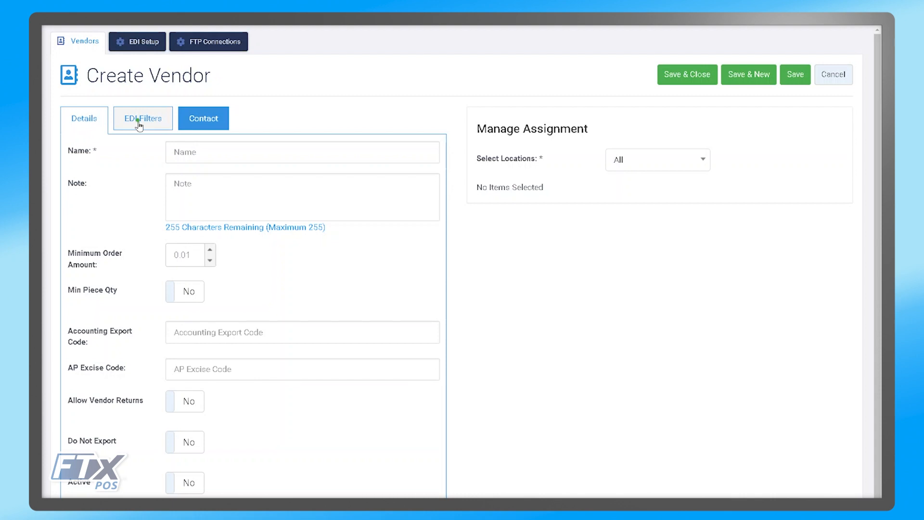
{"action": "left_click", "coordinate": [212, 126]}
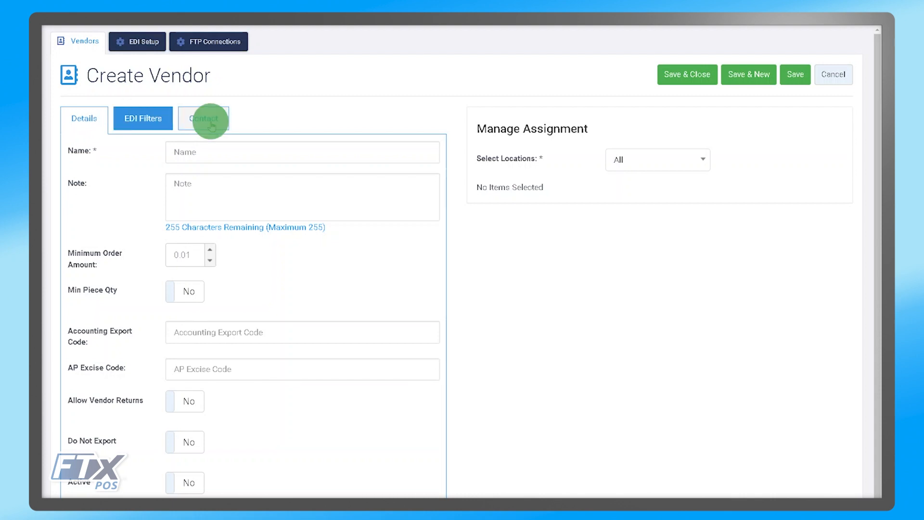
{"action": "left_click", "coordinate": [211, 155]}
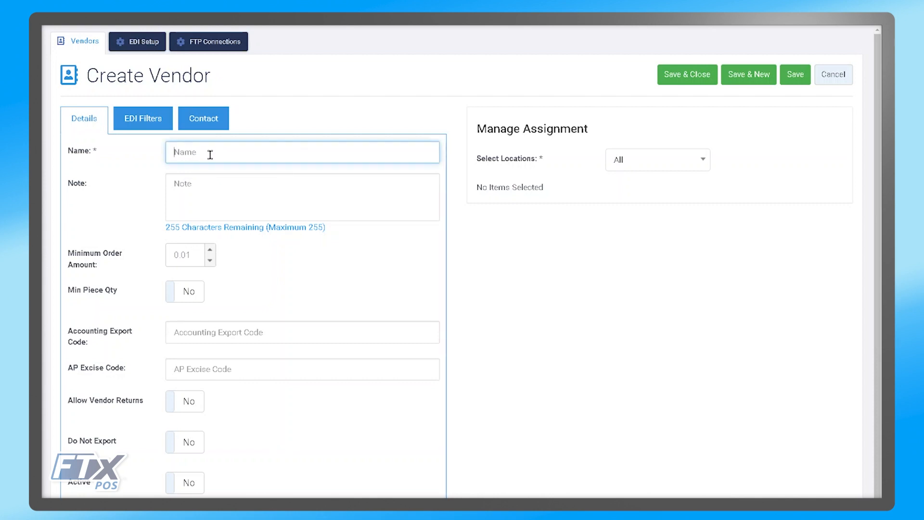
{"action": "type", "text": "Test Vendor"}
{"action": "left_click", "coordinate": [228, 193]}
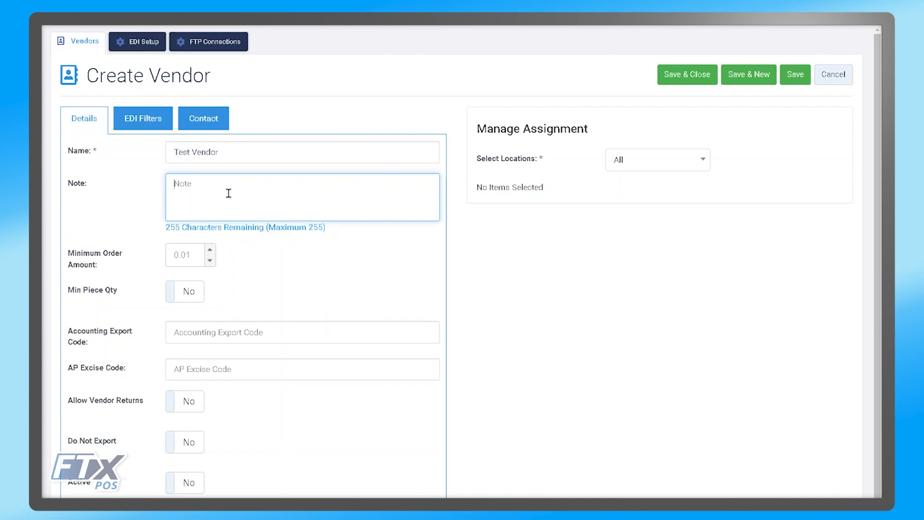
{"action": "left_click", "coordinate": [192, 251]}
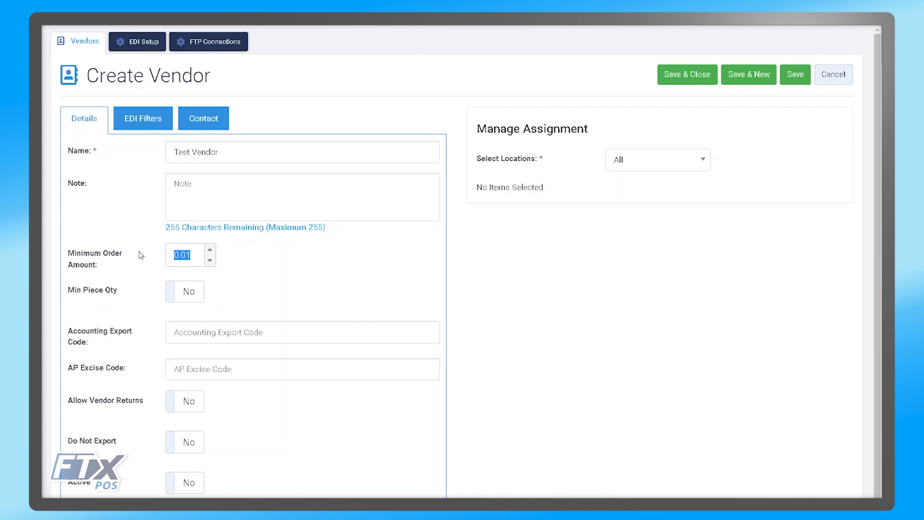
{"action": "type", "text": "50.00"}
- Enable the minimum piece quantity with count type Min UPC Qty and a minimum order quantity of 50
{"action": "left_click", "coordinate": [184, 292]}
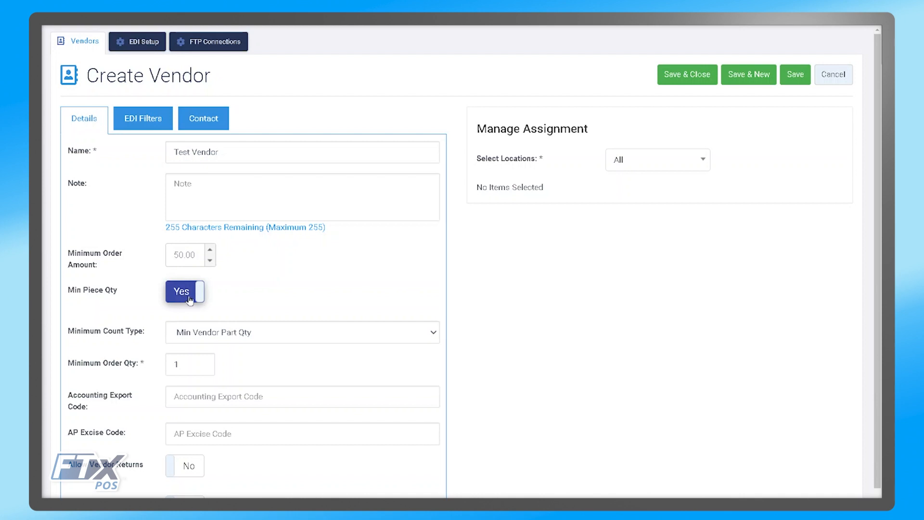
{"action": "left_click", "coordinate": [246, 339]}
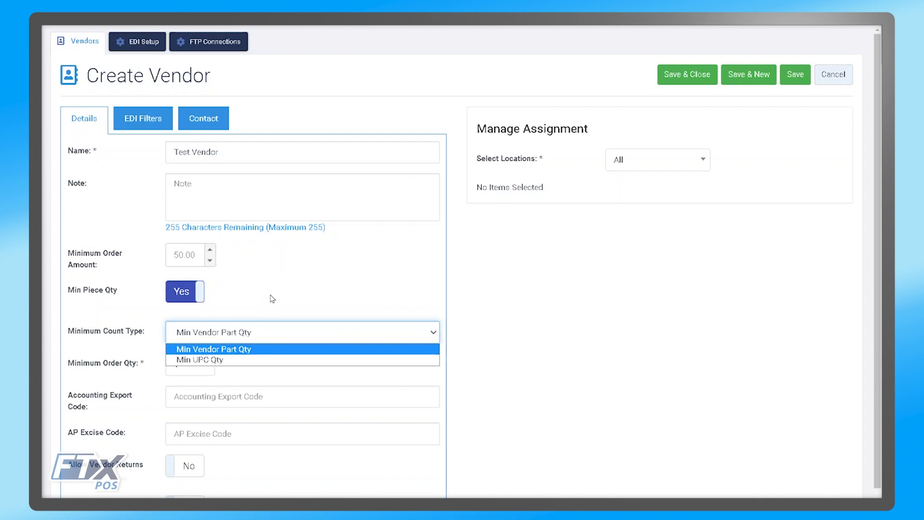
{"action": "left_click", "coordinate": [229, 364]}
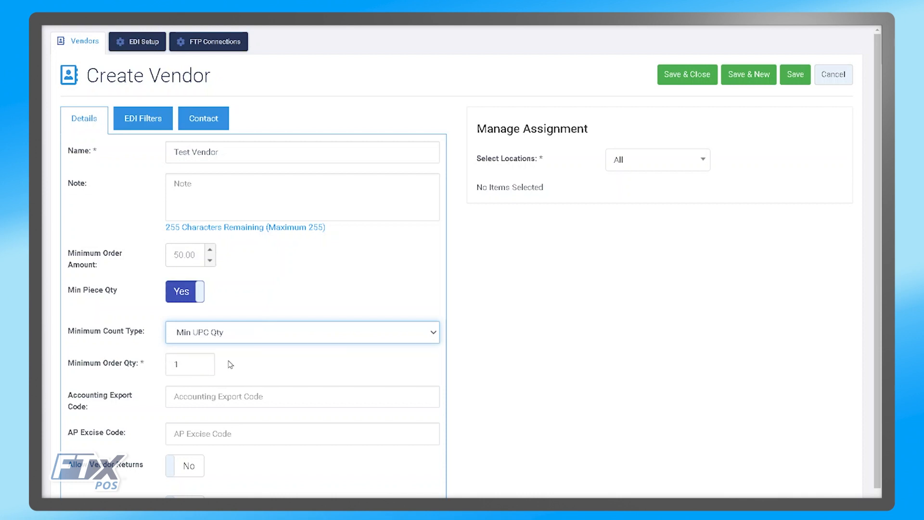
{"action": "double_click", "coordinate": [189, 361]}
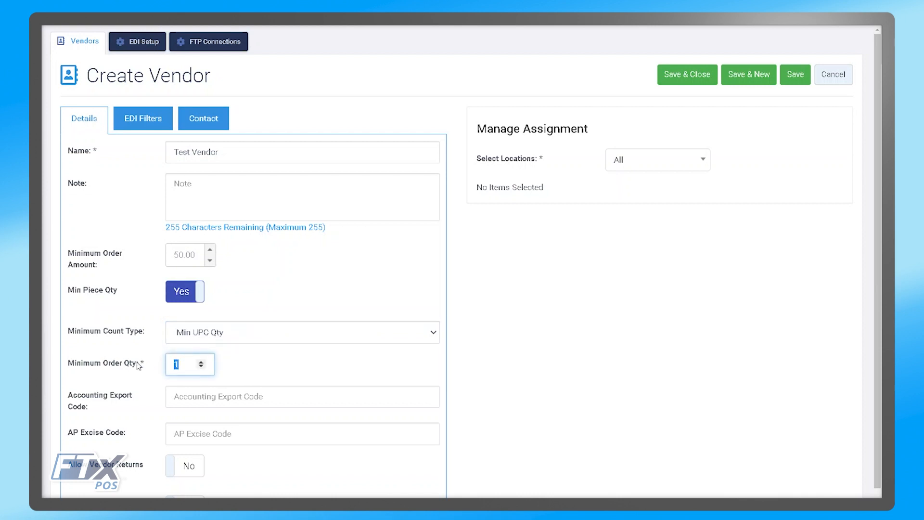
{"action": "type", "text": "50"}
{"action": "left_click", "coordinate": [282, 373]}
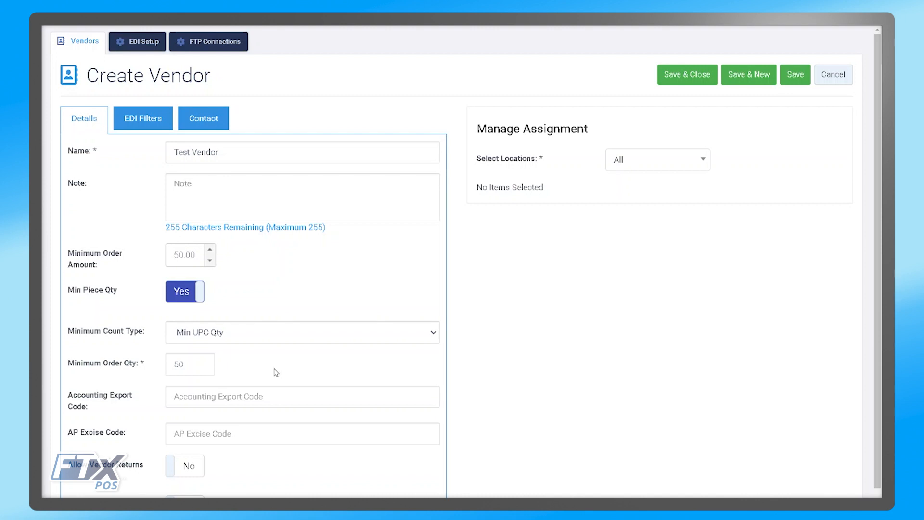
{"action": "left_click", "coordinate": [226, 396]}
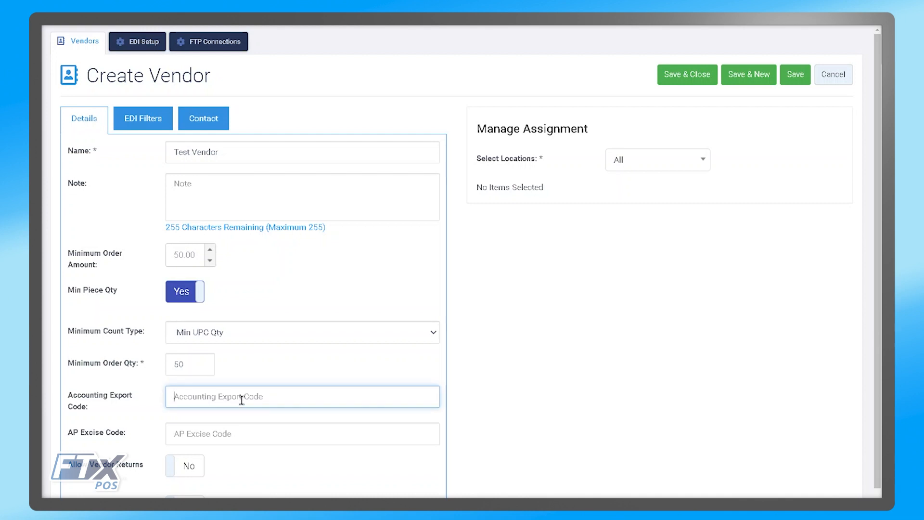
{"action": "left_click", "coordinate": [207, 433]}
{"action": "left_click", "coordinate": [210, 400]}
- Allow vendor returns and make the vendor active, with Do Not Export set to No
{"action": "scroll", "coordinate": [202, 435], "scroll_direction": "down", "scroll_amount": 2}
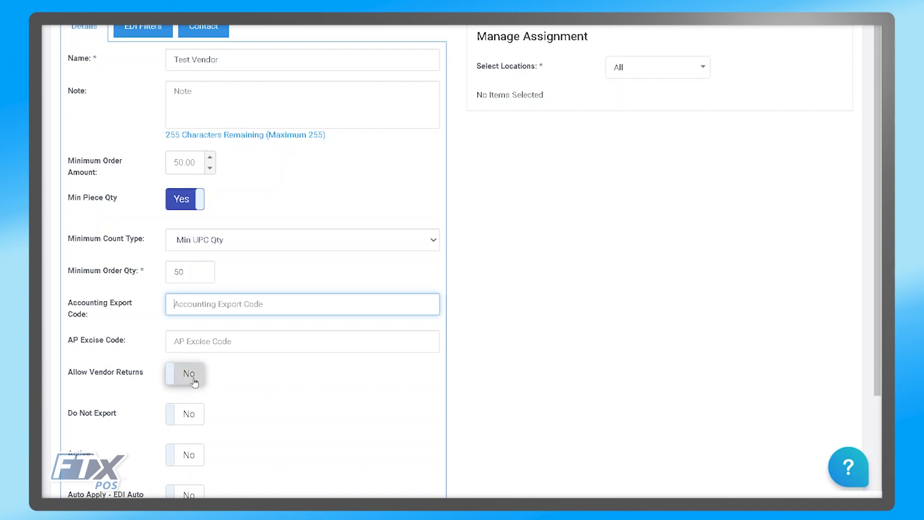
{"action": "left_click", "coordinate": [194, 382]}
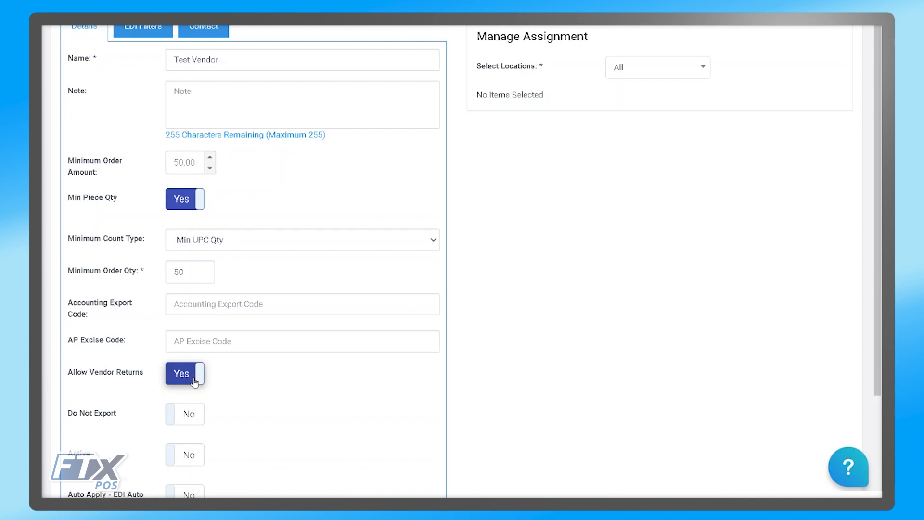
{"action": "left_click", "coordinate": [193, 419]}
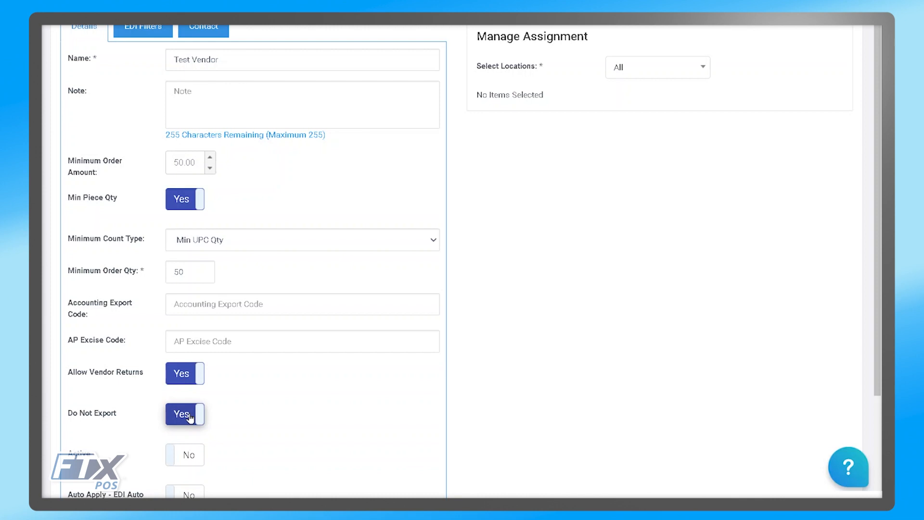
{"action": "left_click", "coordinate": [191, 419]}
{"action": "scroll", "coordinate": [241, 421], "scroll_direction": "down", "scroll_amount": 1}
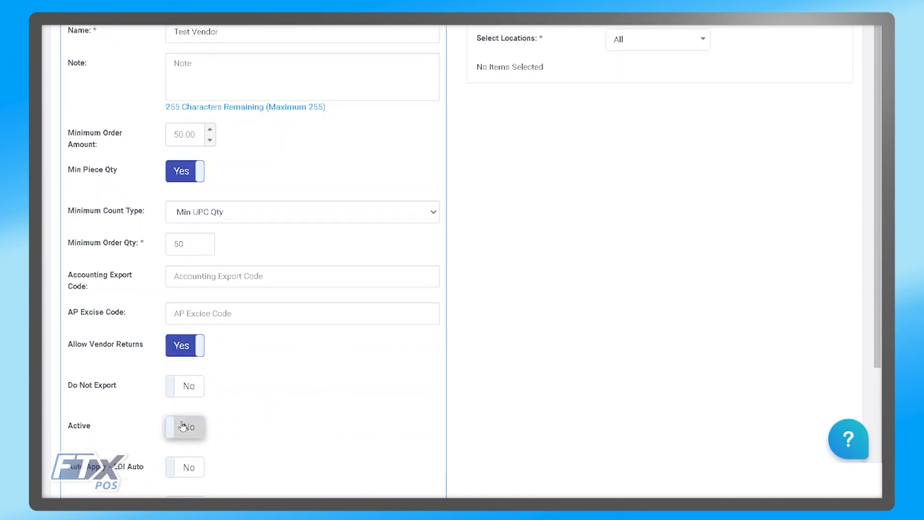
{"action": "left_click", "coordinate": [186, 429]}
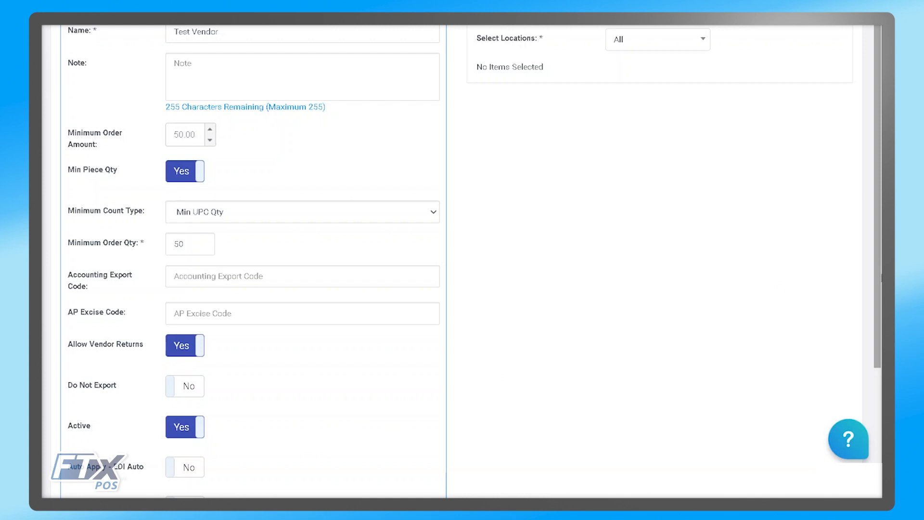
- Try the Auto Apply - EDI Auto and Keep Track Of Backorders switches, returning each to its original setting
{"action": "scroll", "coordinate": [867, 381], "scroll_direction": "down", "scroll_amount": 2}
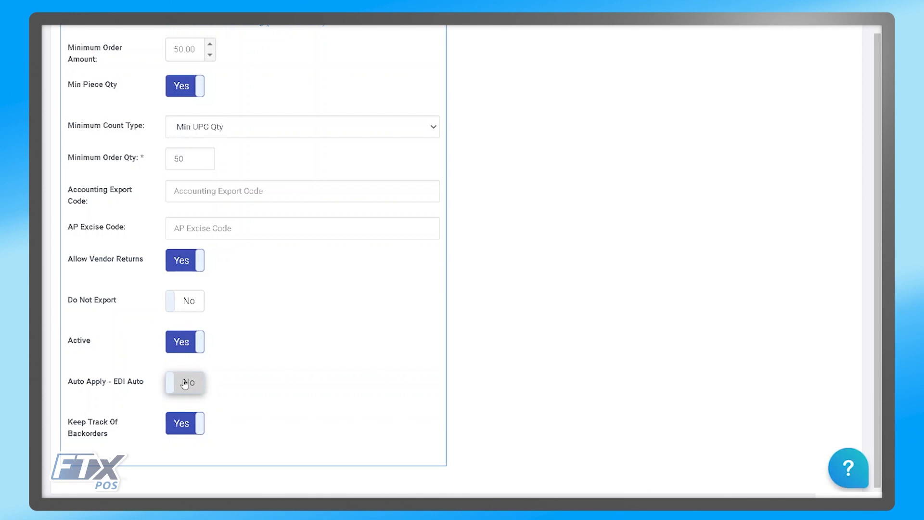
{"action": "left_click", "coordinate": [185, 384]}
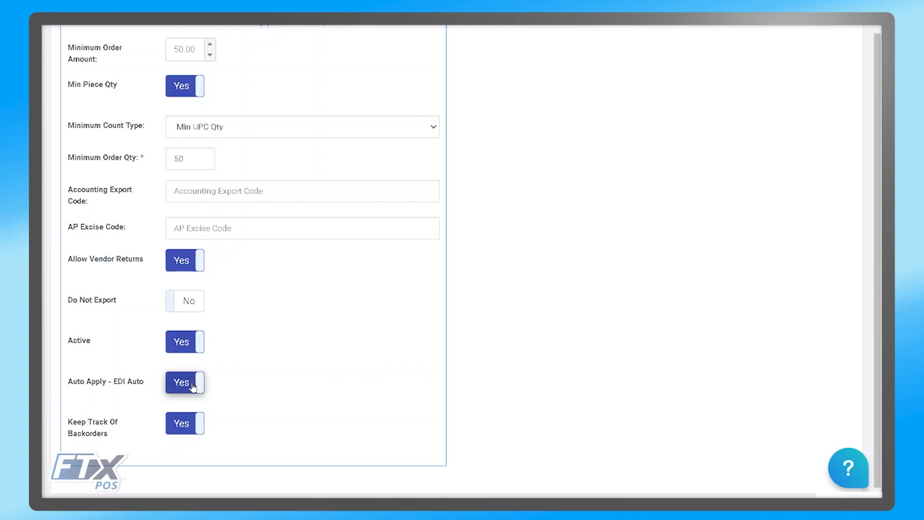
{"action": "left_click", "coordinate": [193, 386]}
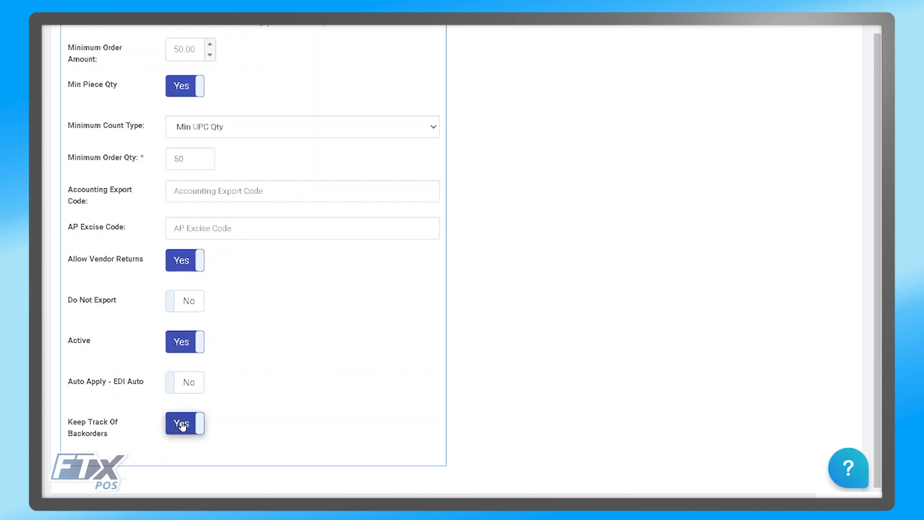
{"action": "left_click", "coordinate": [186, 426]}
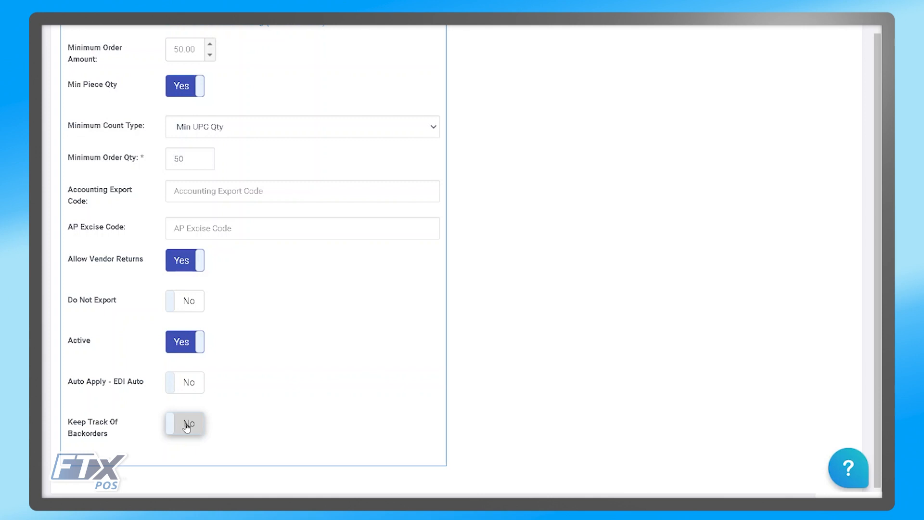
{"action": "left_click", "coordinate": [186, 426]}
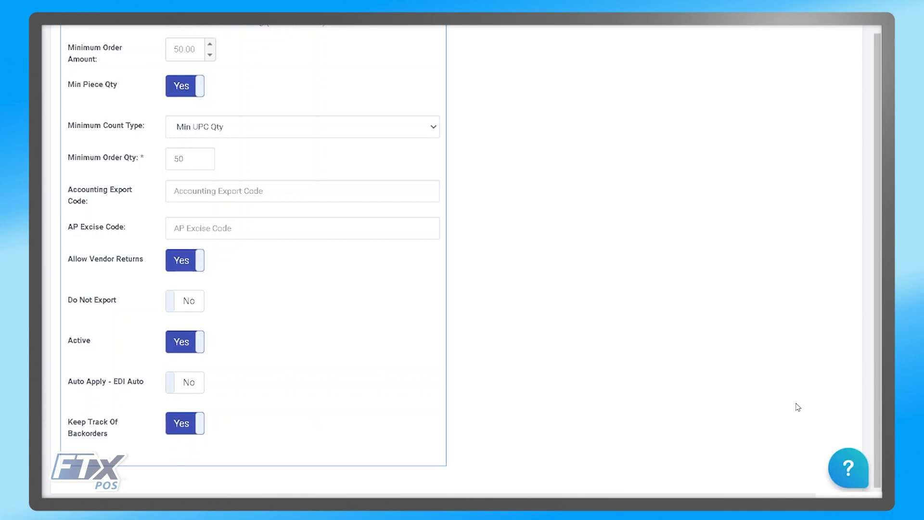
- Assign the vendor by locations to the FTX Academy store only and apply the selection
{"action": "scroll", "coordinate": [878, 411], "scroll_direction": "up", "scroll_amount": 4}
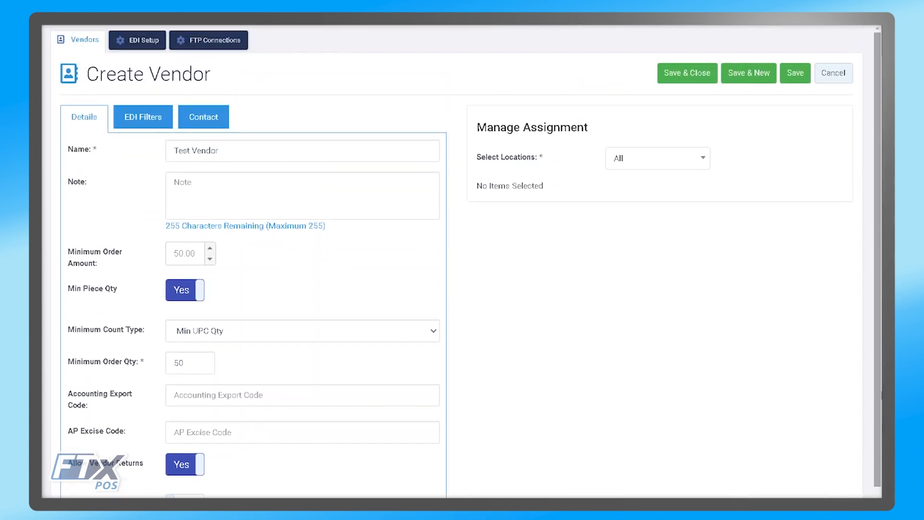
{"action": "left_click", "coordinate": [636, 164]}
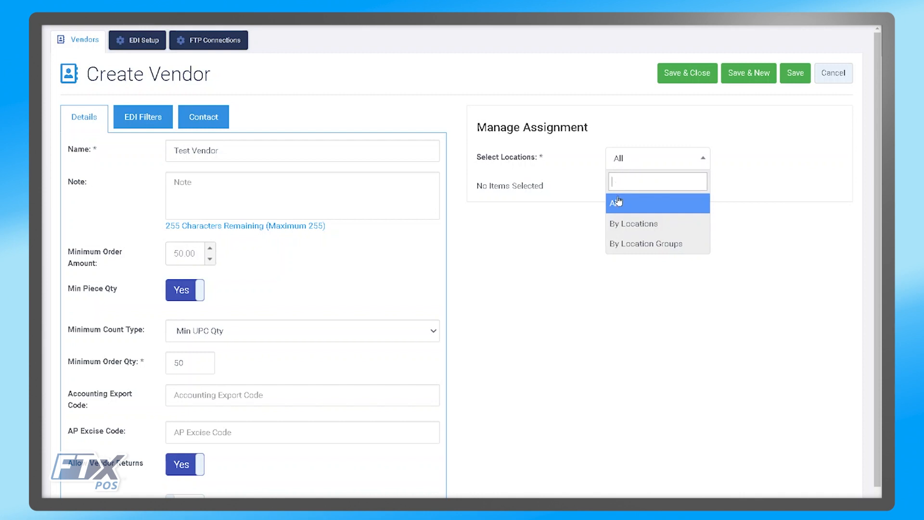
{"action": "left_click", "coordinate": [643, 225]}
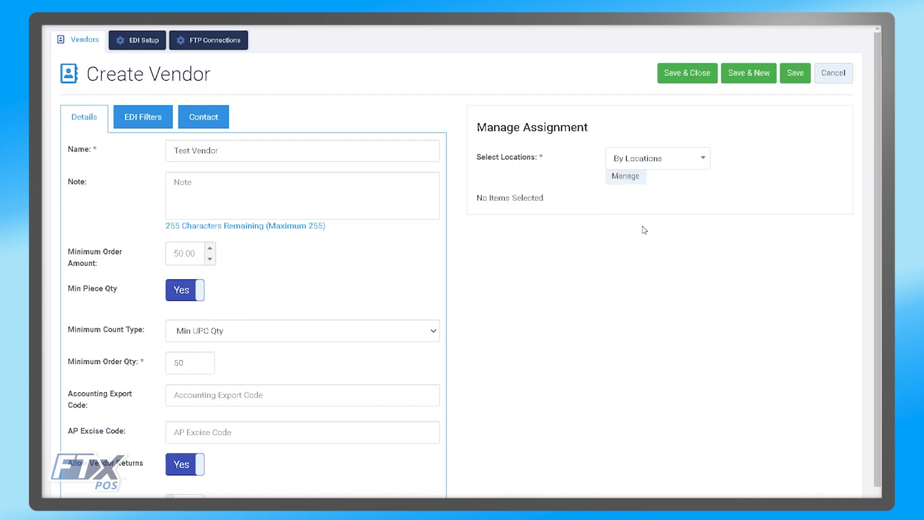
{"action": "left_click", "coordinate": [628, 174]}
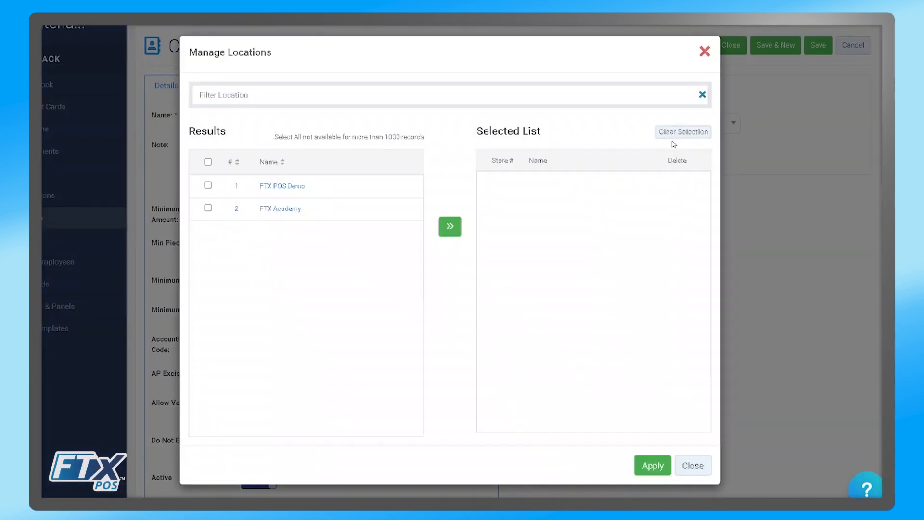
{"action": "left_click", "coordinate": [208, 209]}
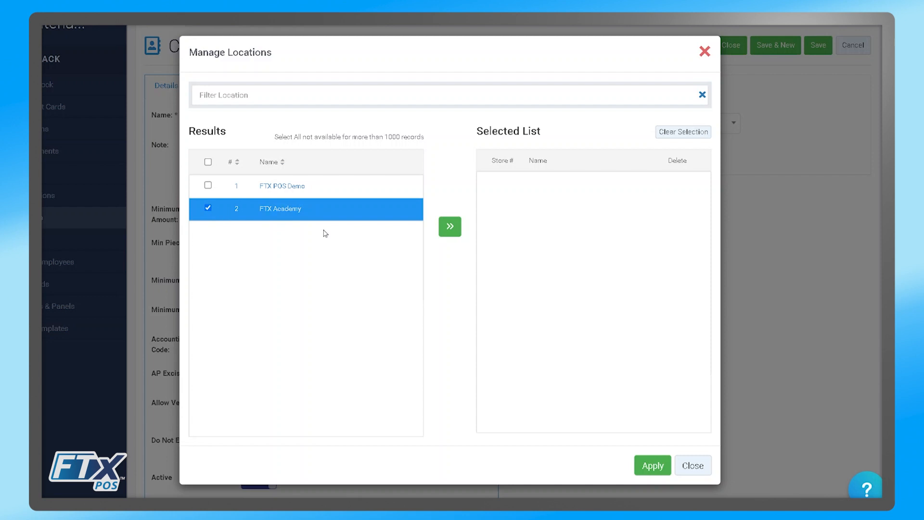
{"action": "left_click", "coordinate": [444, 231]}
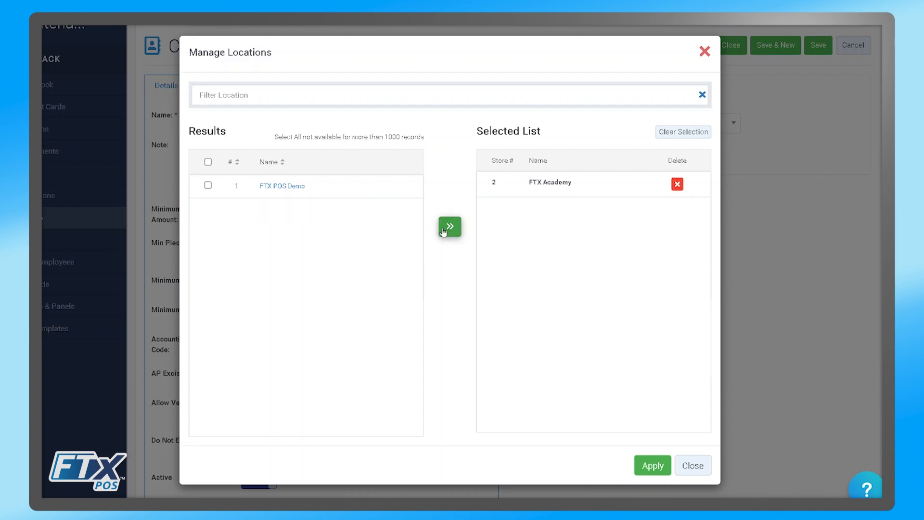
{"action": "left_click", "coordinate": [648, 466]}
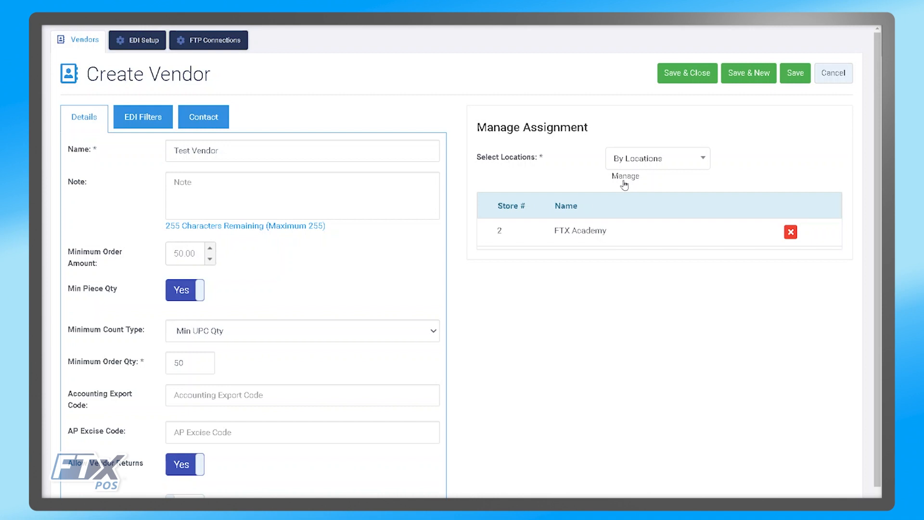
{"action": "left_click", "coordinate": [611, 176]}
- Open the vendor's EDI filters and go through the excluded parts and excluded EDI accounts fields
{"action": "left_click", "coordinate": [150, 124]}
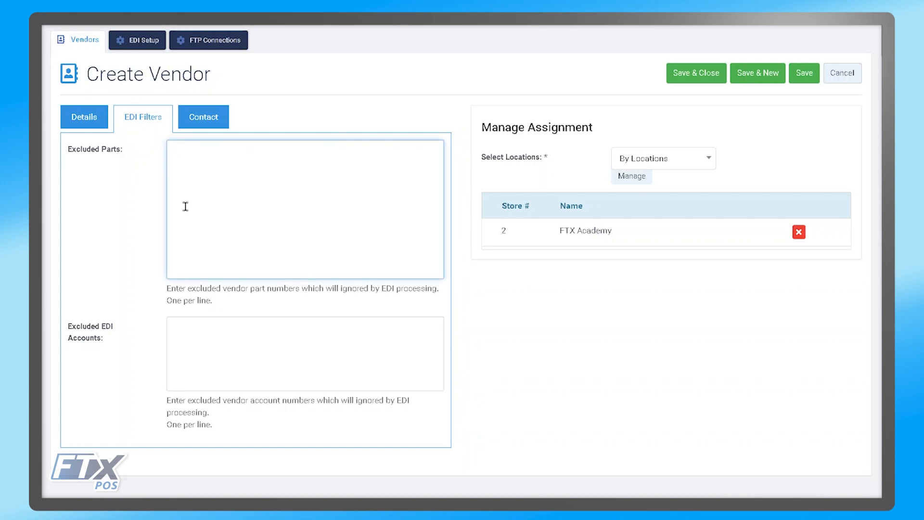
{"action": "left_click", "coordinate": [190, 340]}
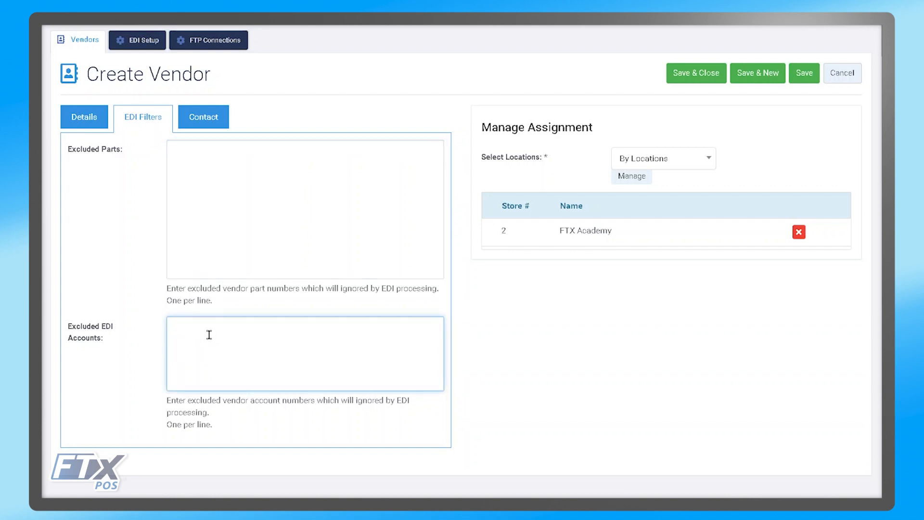
- Go through the EDI exclusion fields again and the vendor's contact fields from full name to zip, leaving them blank
{"action": "left_click", "coordinate": [207, 216]}
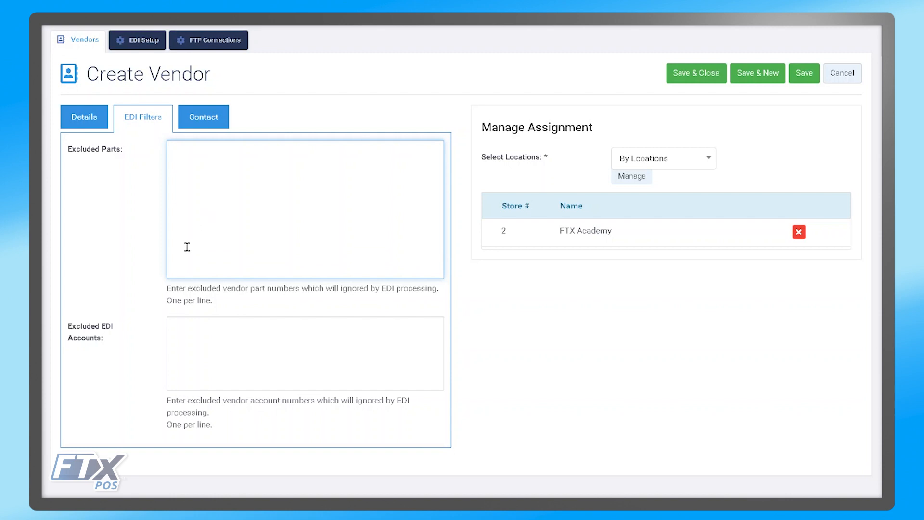
{"action": "left_click", "coordinate": [197, 343]}
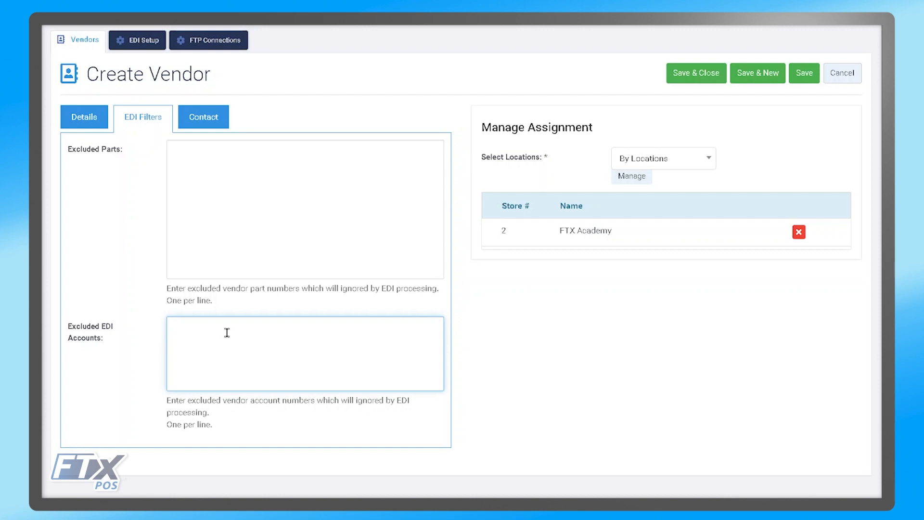
{"action": "left_click", "coordinate": [205, 119]}
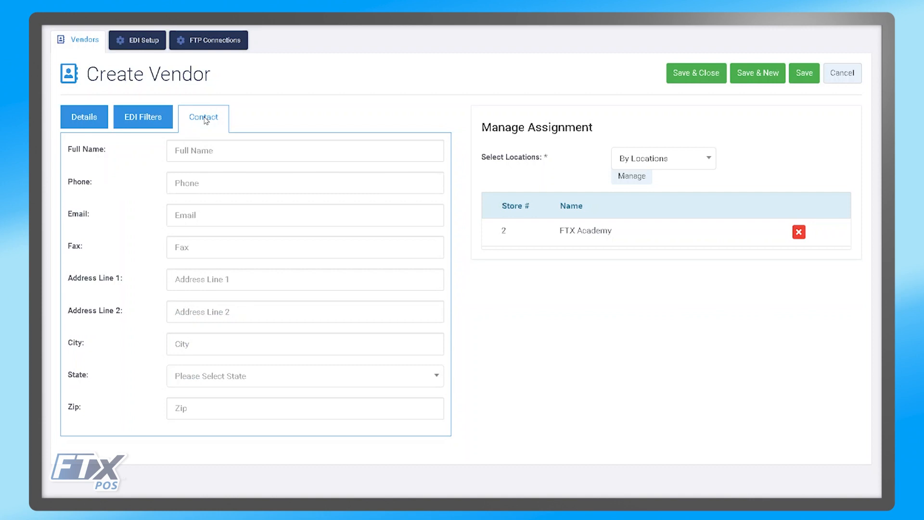
{"action": "left_click", "coordinate": [207, 151]}
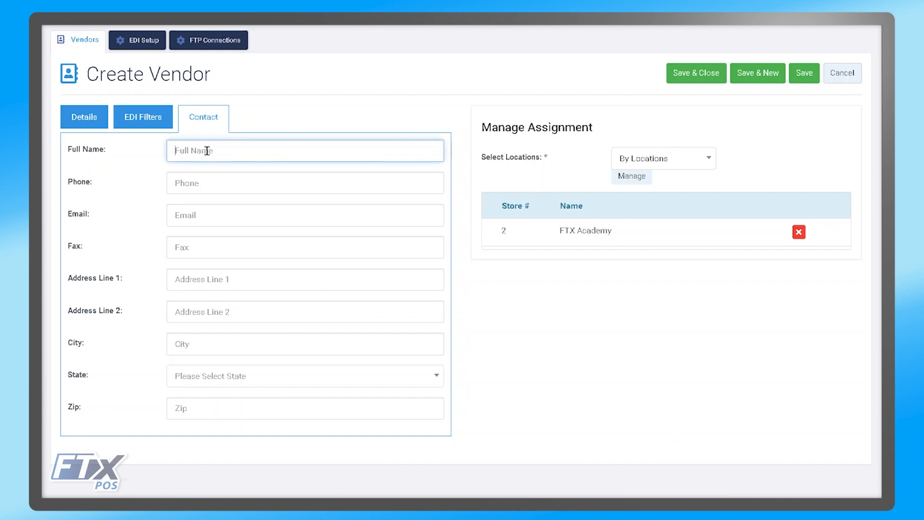
{"action": "left_click", "coordinate": [198, 179]}
{"action": "left_click", "coordinate": [203, 210]}
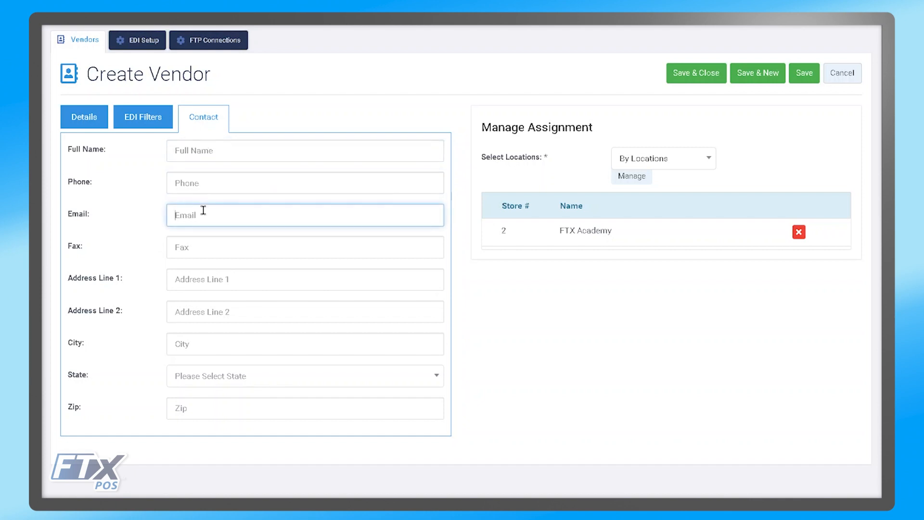
{"action": "left_click", "coordinate": [198, 243]}
{"action": "left_click", "coordinate": [195, 278]}
{"action": "left_click", "coordinate": [188, 343]}
{"action": "left_click", "coordinate": [192, 381]}
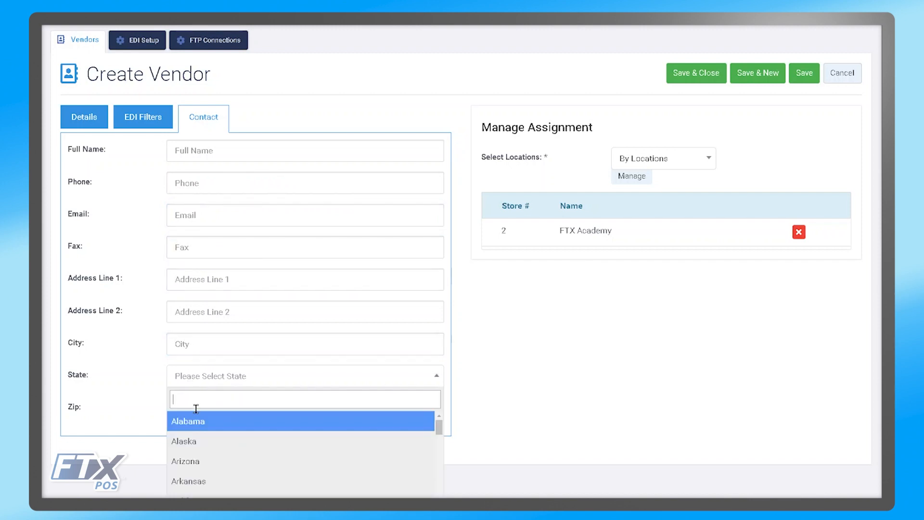
{"action": "left_click", "coordinate": [547, 487]}
{"action": "left_click", "coordinate": [344, 399]}
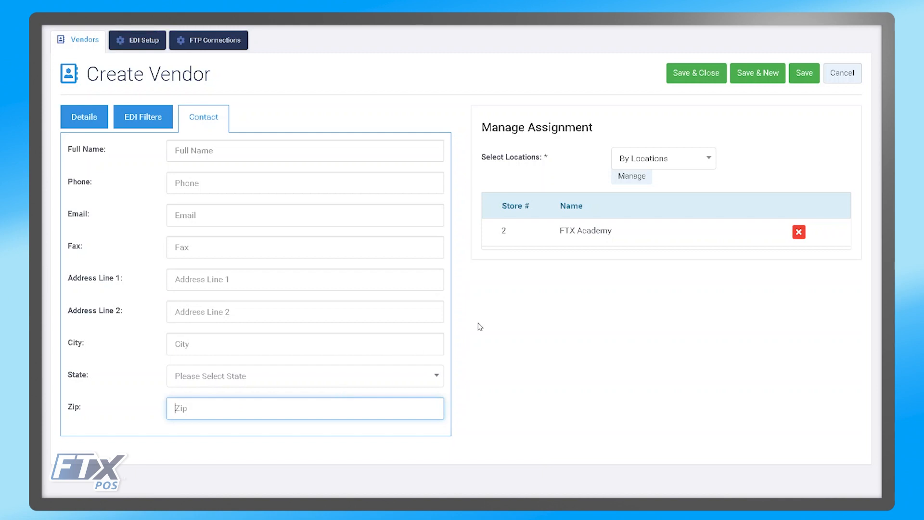
- Save the new vendor and close its form to return to the vendor list
{"action": "left_click", "coordinate": [706, 77]}
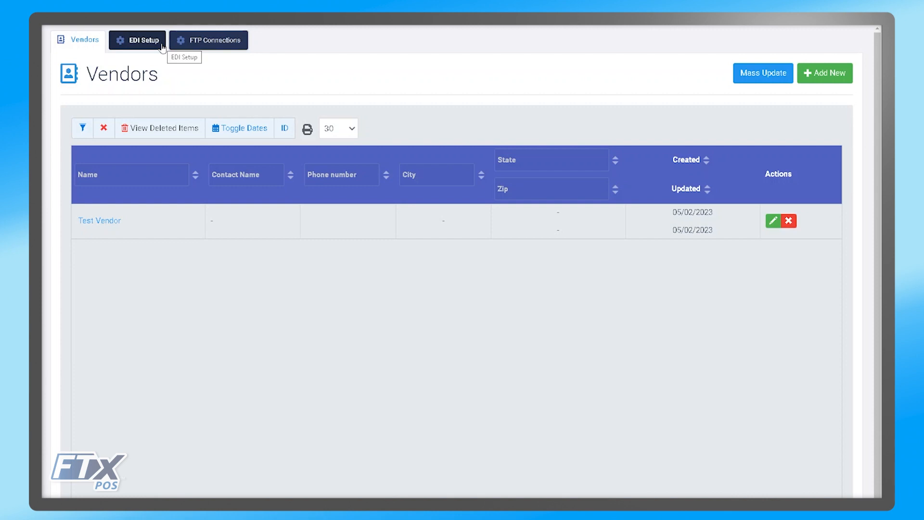
- Open the EDI setup list and a blank EDI setup form to examine its store, vendor and invoice settings
{"action": "left_click", "coordinate": [137, 40]}
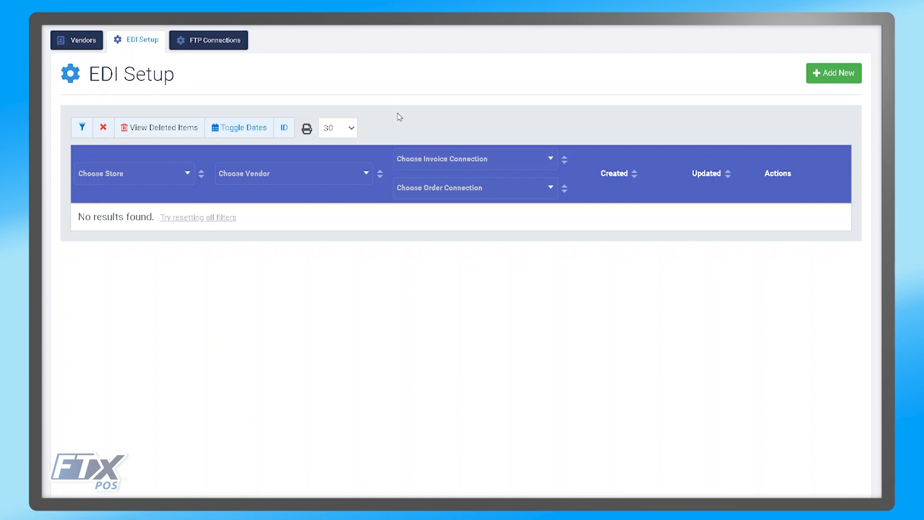
{"action": "left_click", "coordinate": [841, 76]}
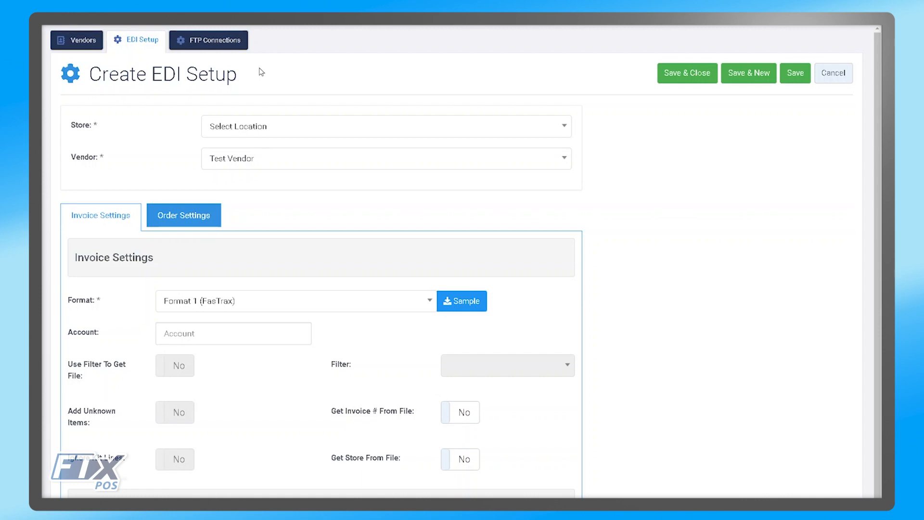
- Open a blank FTP/SFTP connection form from the FTP connections list, examine its fields, and close it
{"action": "left_click", "coordinate": [207, 40]}
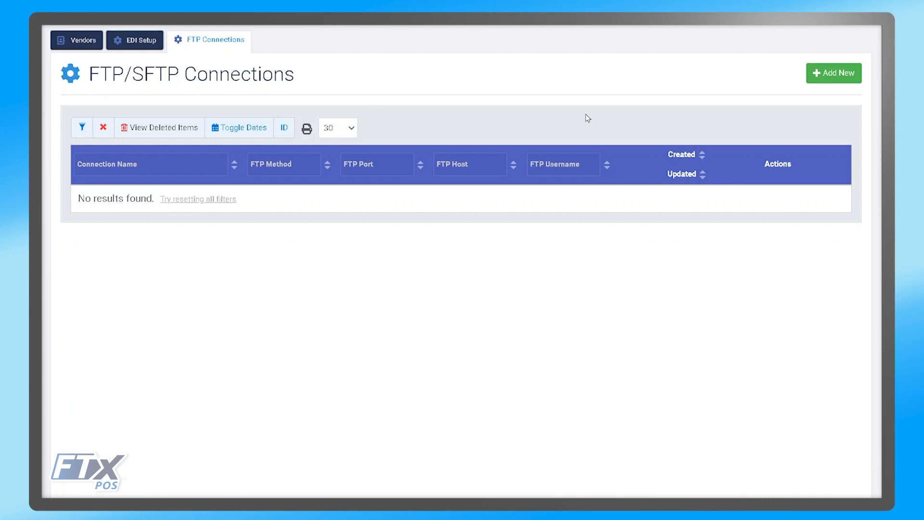
{"action": "left_click", "coordinate": [826, 82]}
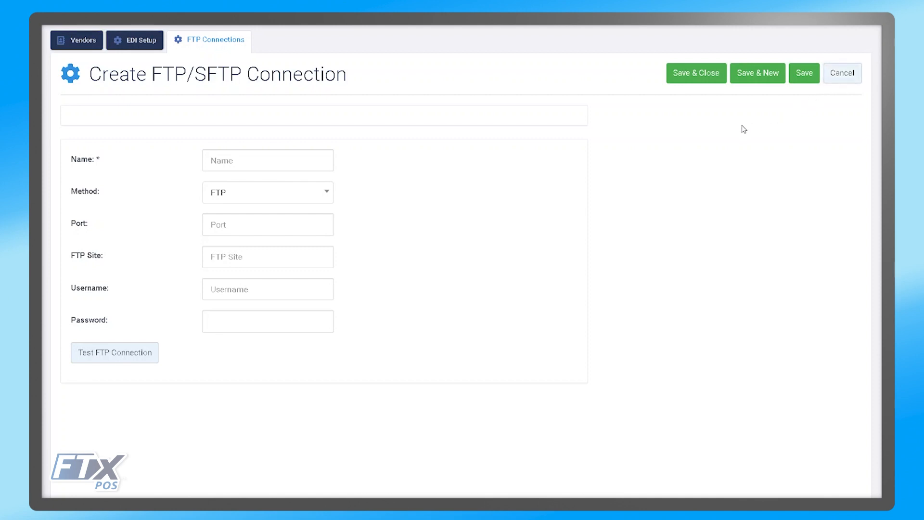
{"action": "left_click", "coordinate": [696, 77]}
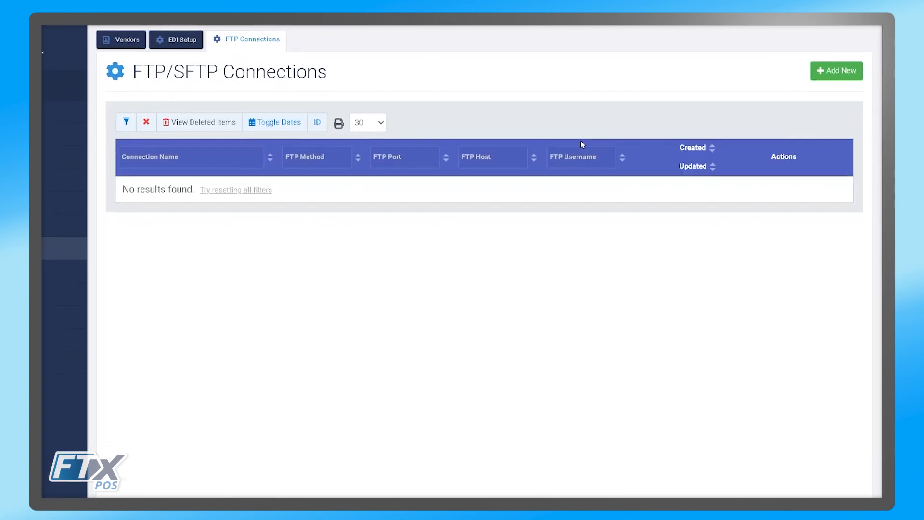